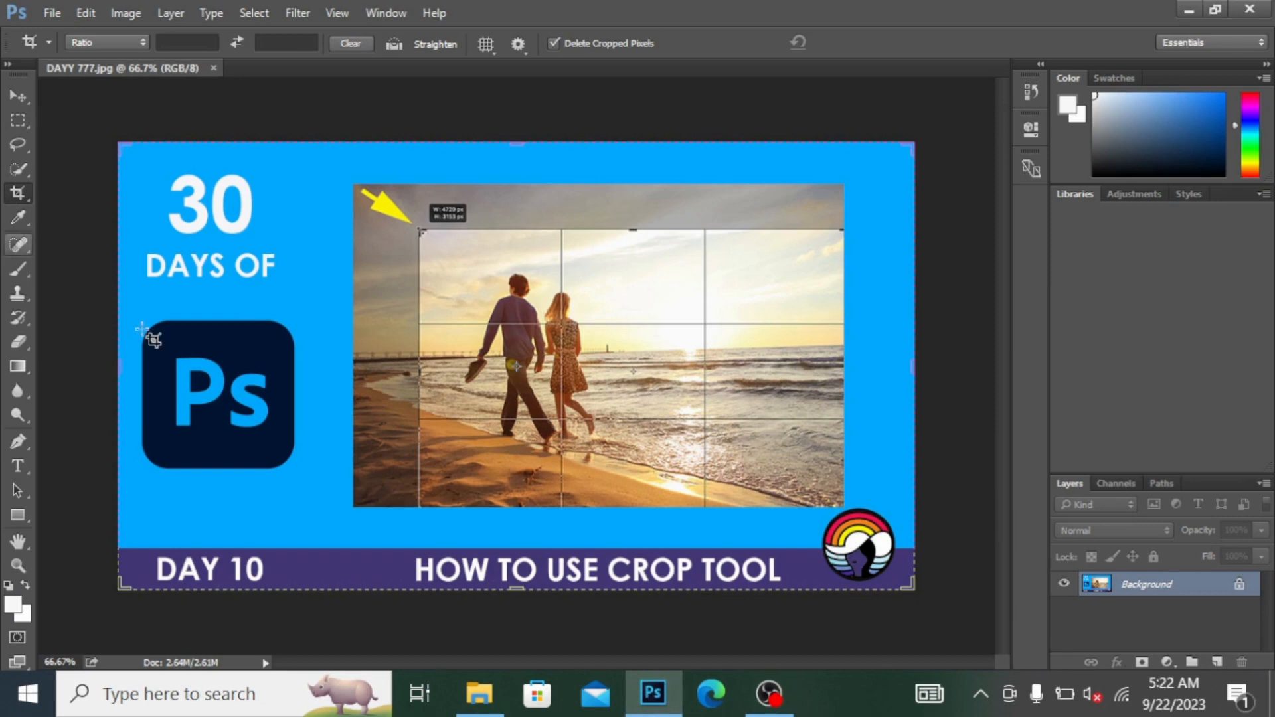
- Switch from the Move tool to the Crop tool and show the other tools in its group
click(14, 97)
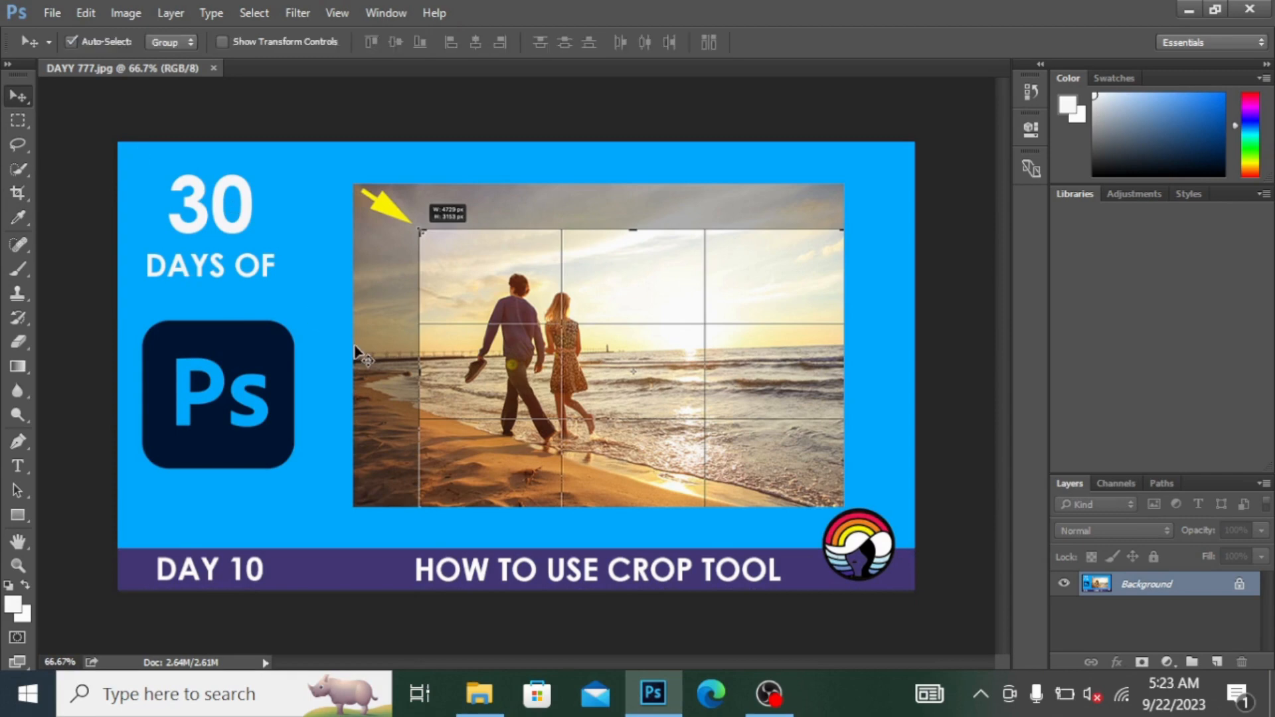
key(c)
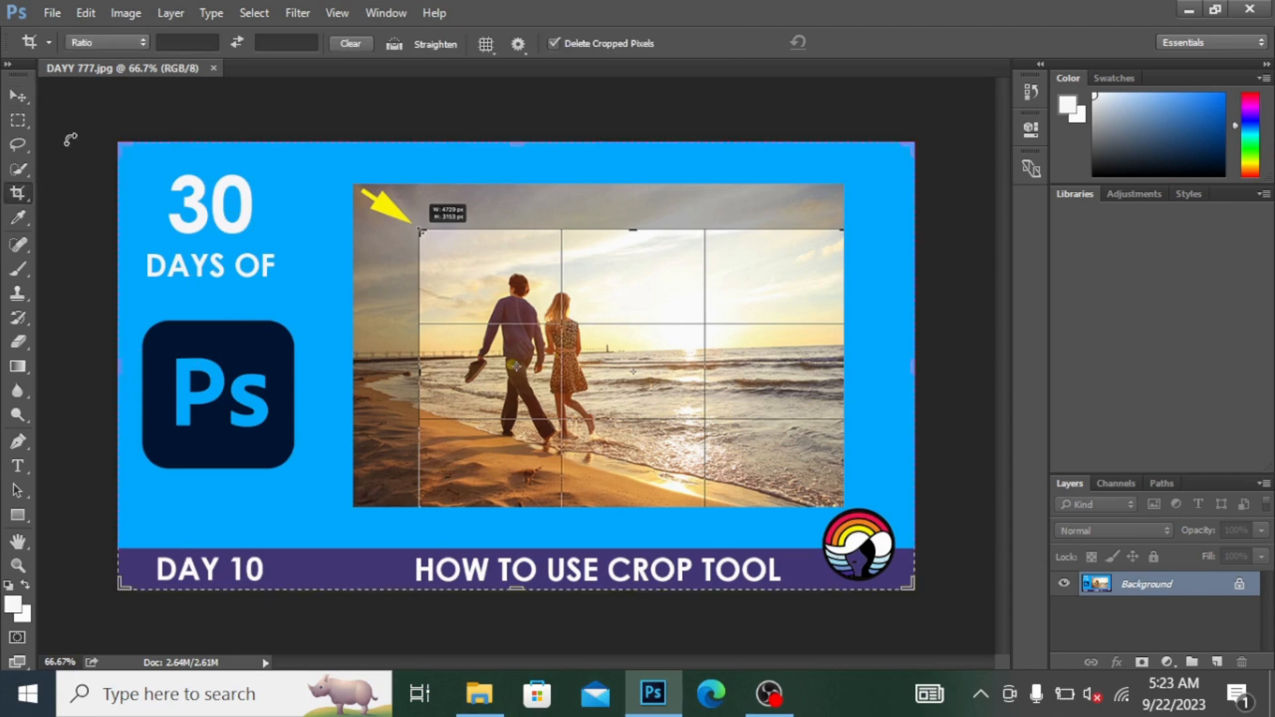
right_click(22, 188)
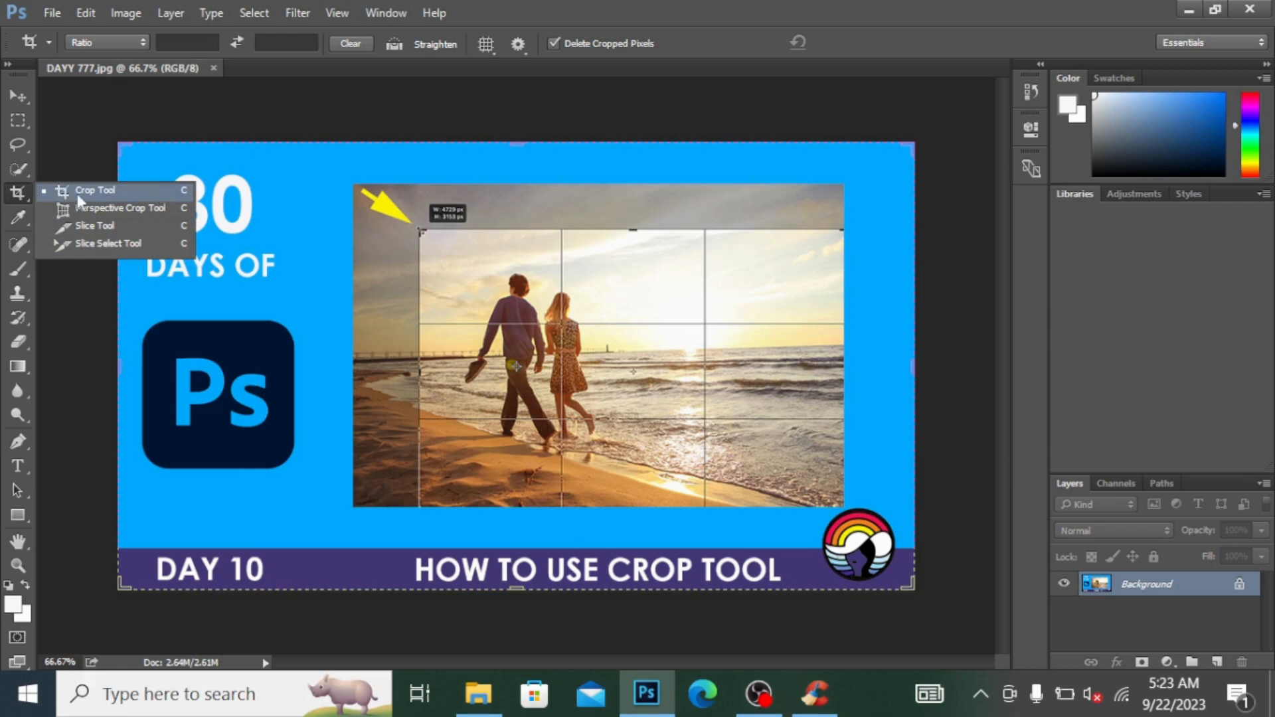
click(774, 703)
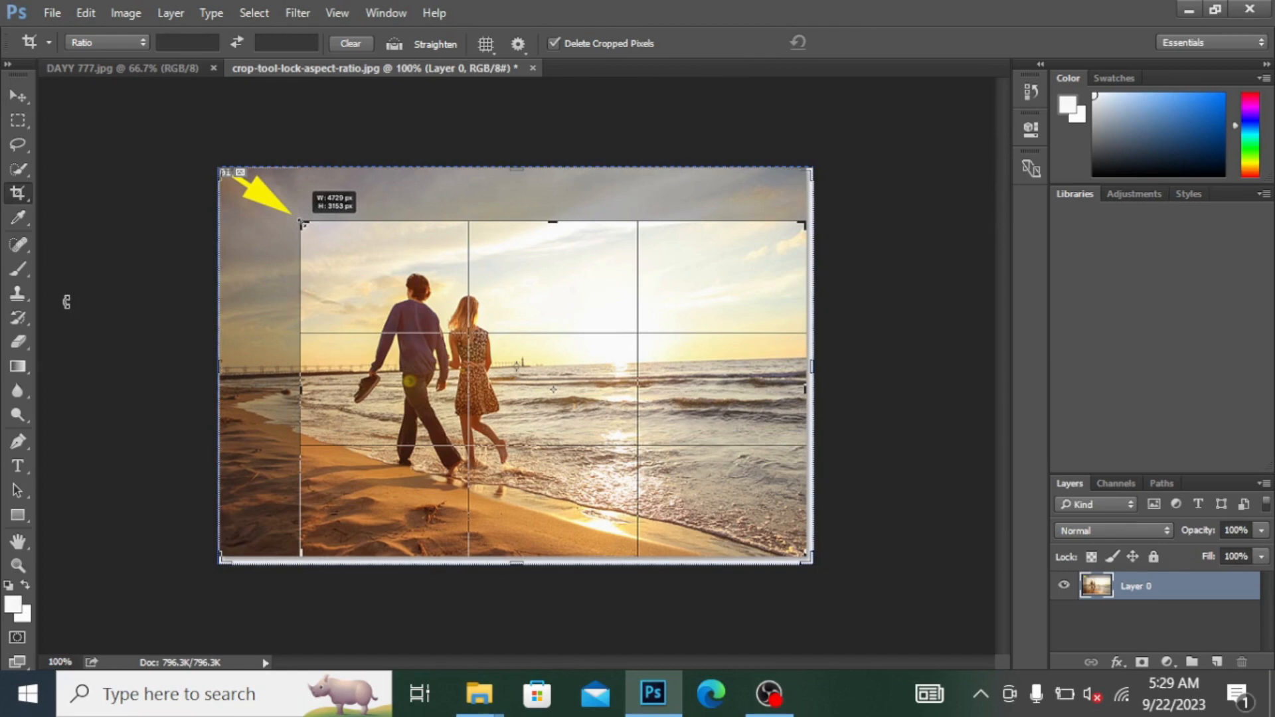
- Cycle through the Perspective Crop, Slice and Slice Select tools and return to the Crop tool
key(shift+c)
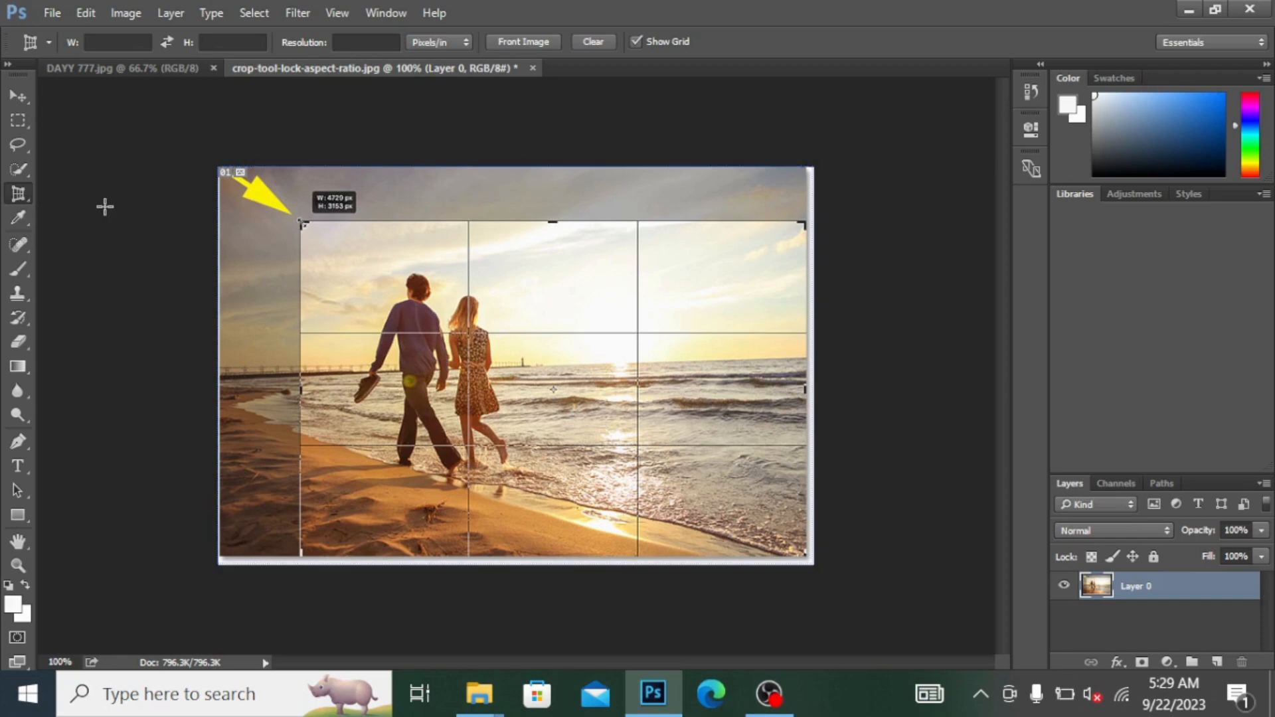
key(shift+c)
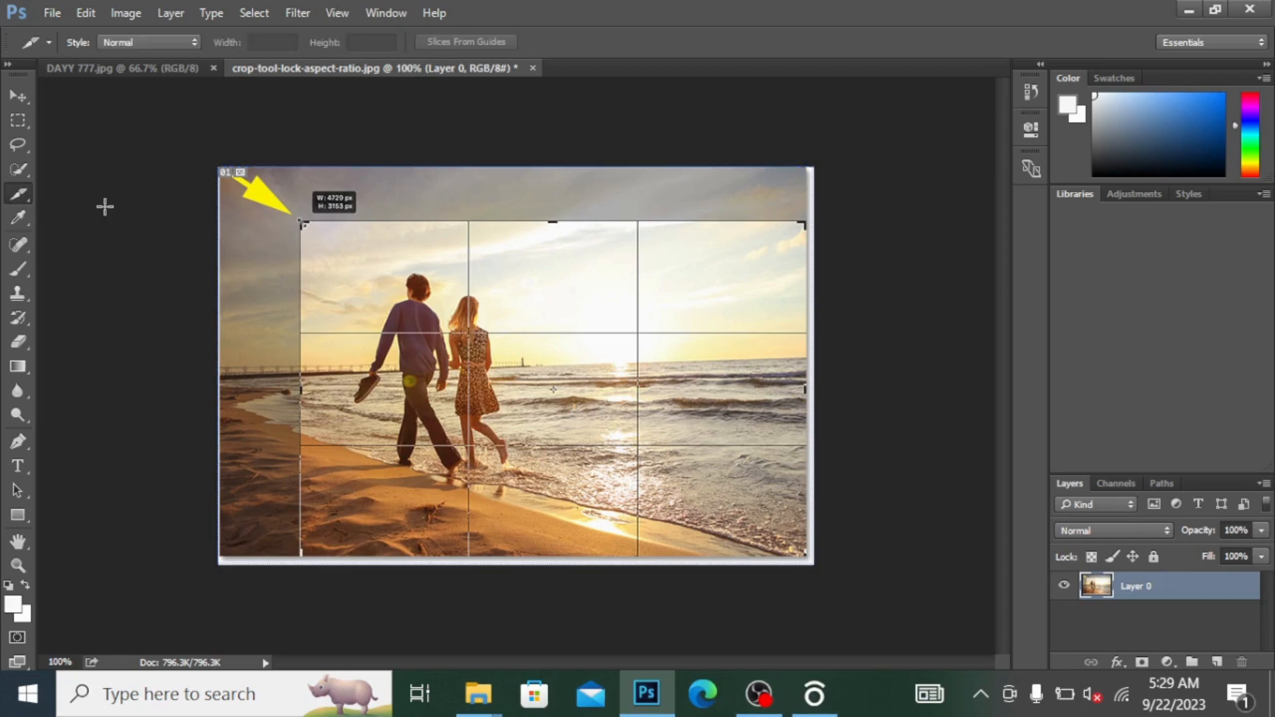
key(shift+c)
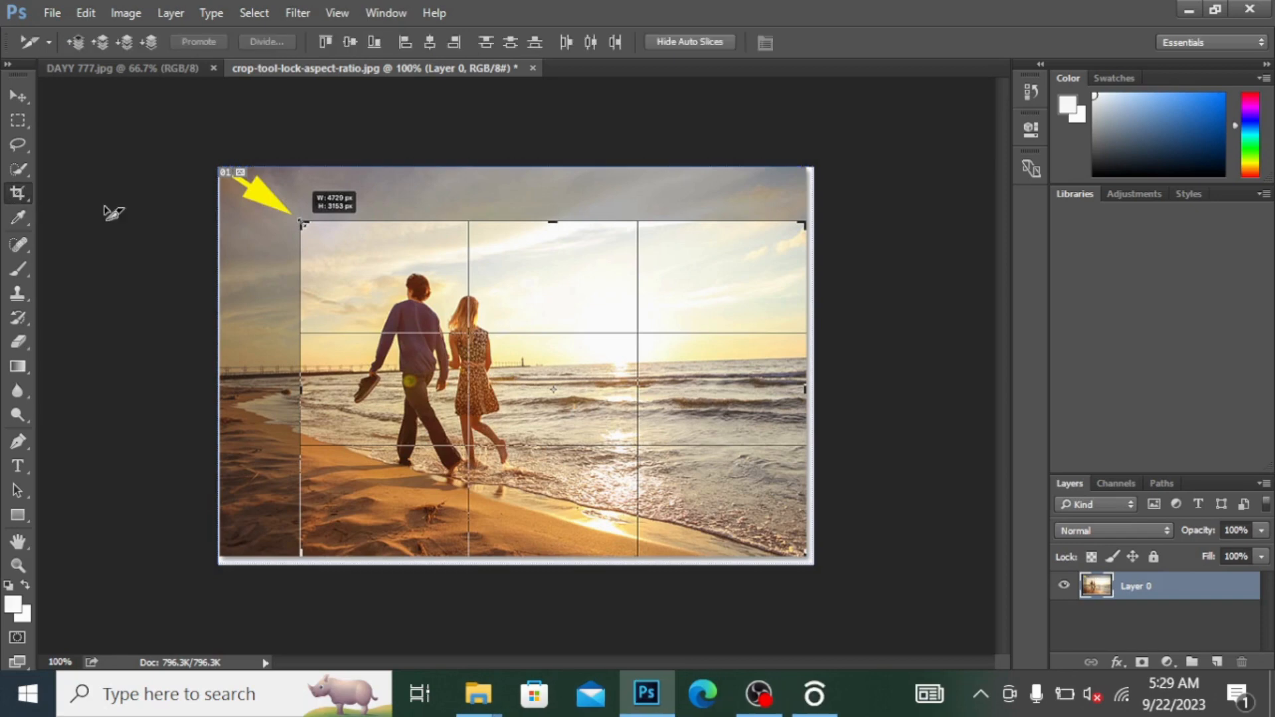
key(shift+c)
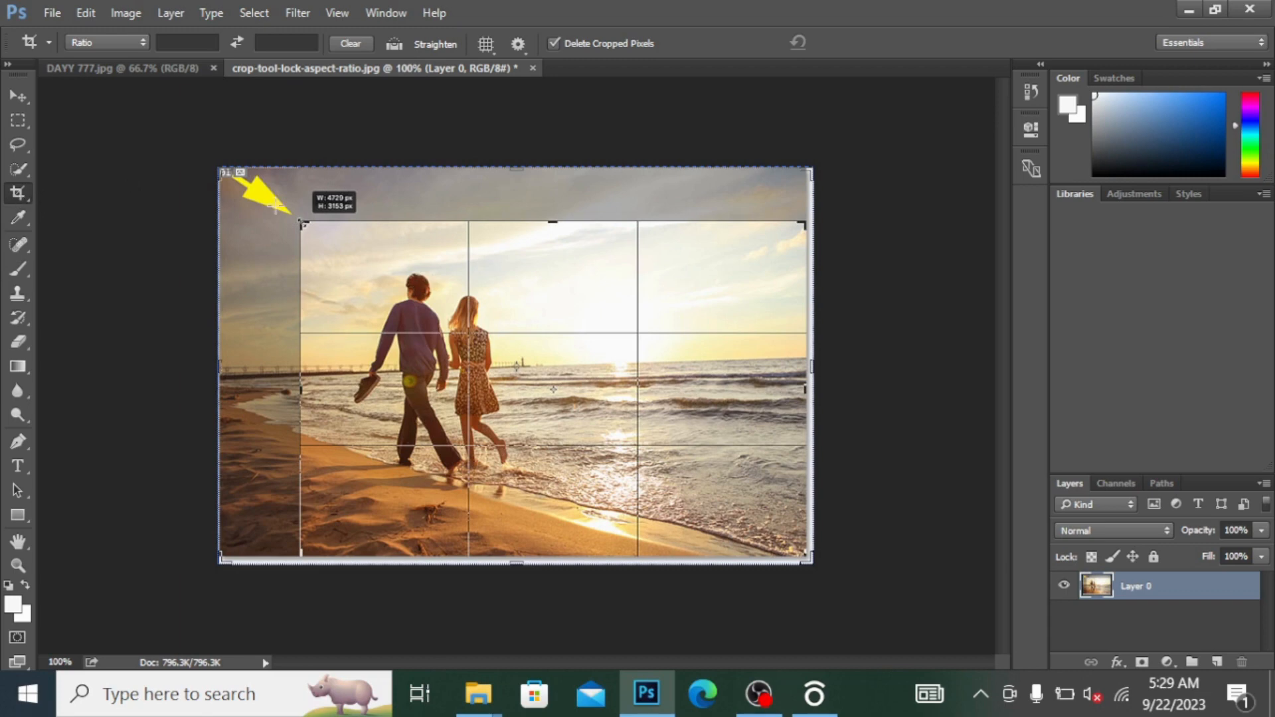
- Crop the beach photo inward from its upper-left corner to about 7.47 × 5.14 in and apply the crop
drag(221, 168, 301, 240)
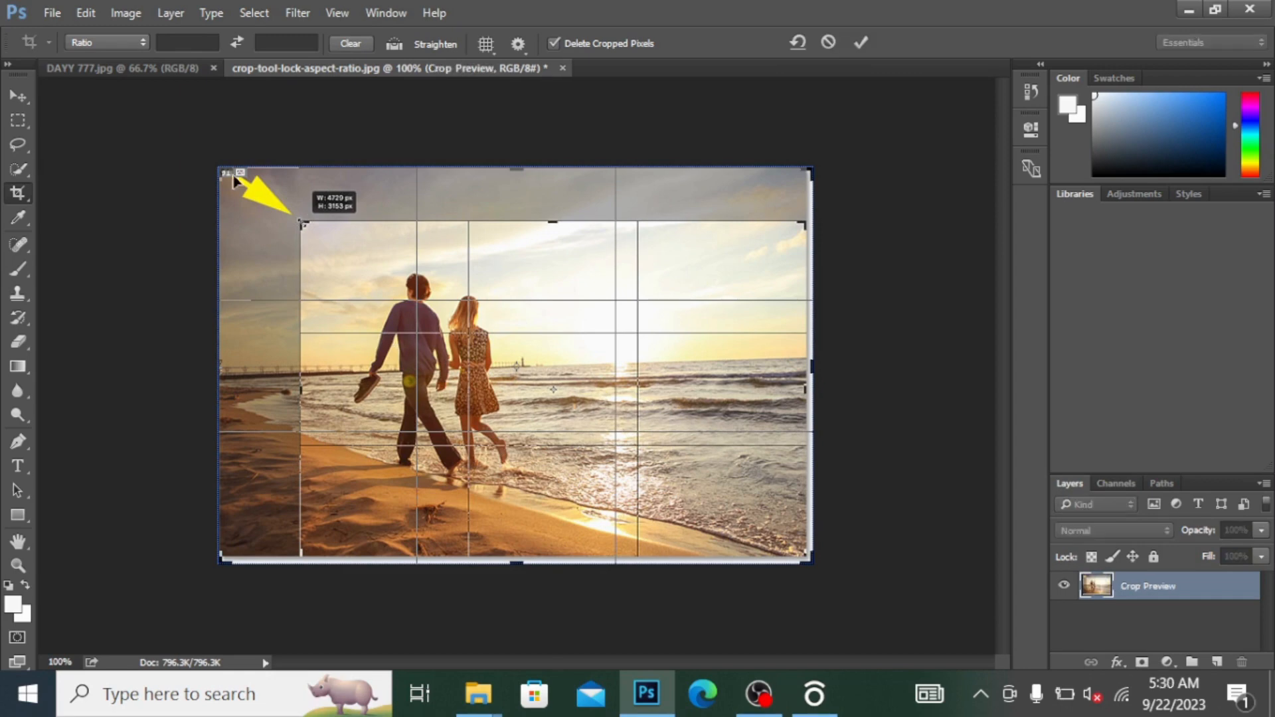
mouse_move(220, 170)
mouse_down()
mouse_move(288, 207)
mouse_move(220, 168)
mouse_up()
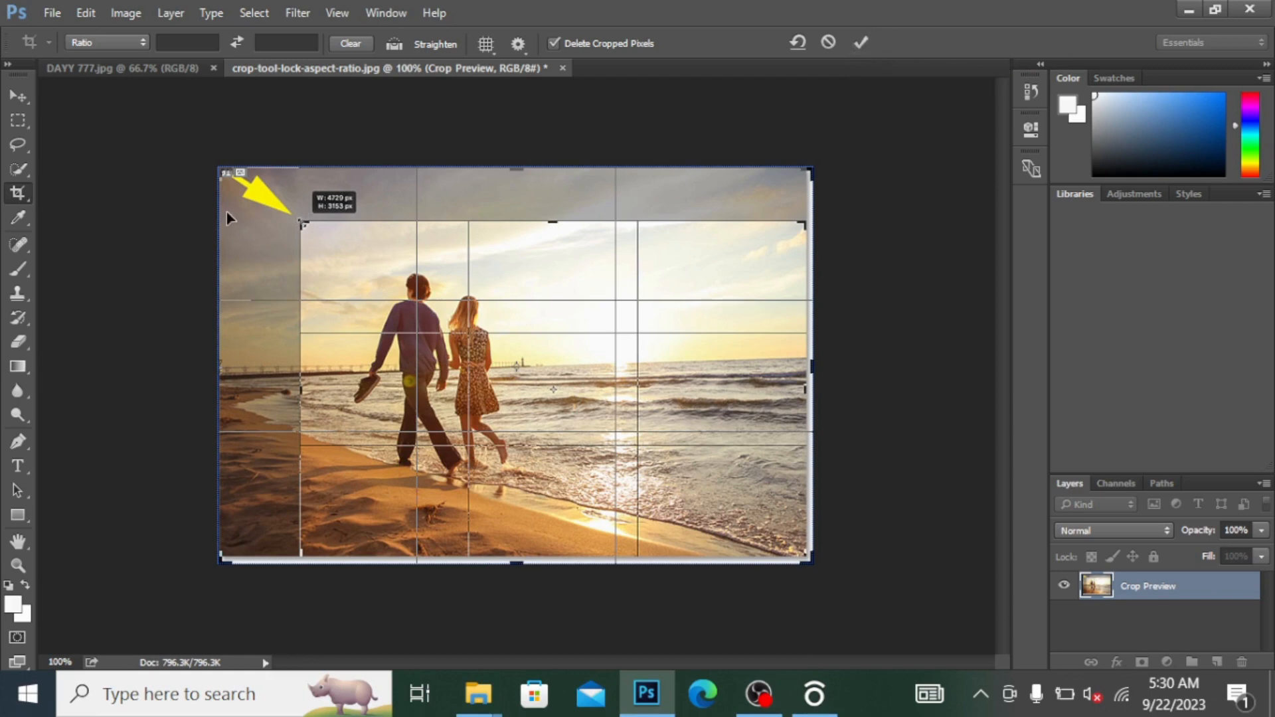
drag(223, 174, 266, 199)
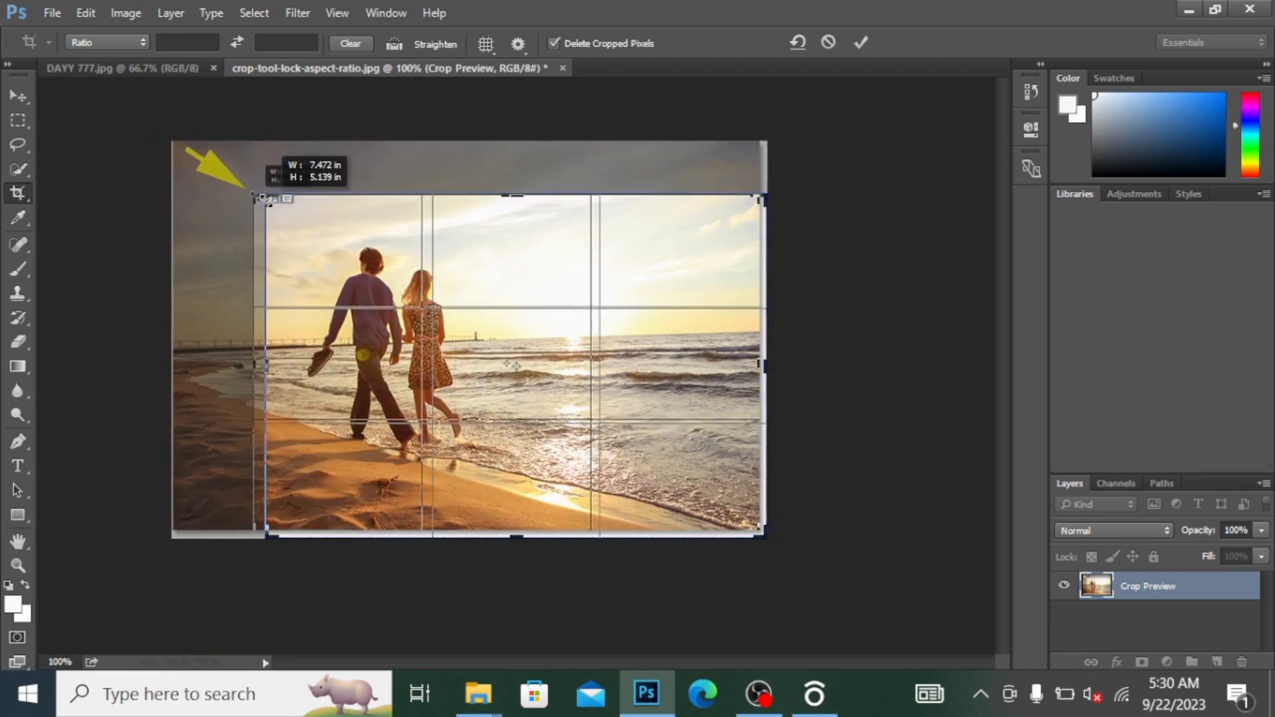
click(861, 43)
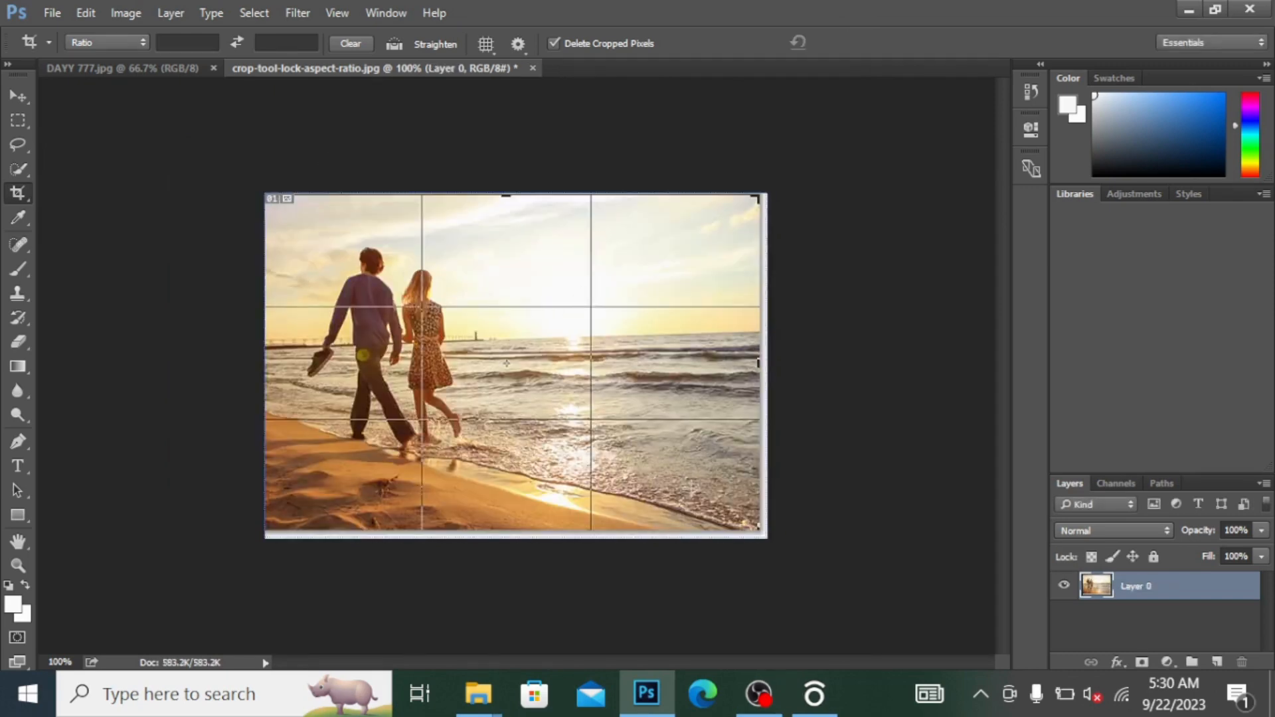
- Trim the pale border along the beach photo's right and bottom edges, cropping to about 7.28 × 4.89 in
click(364, 291)
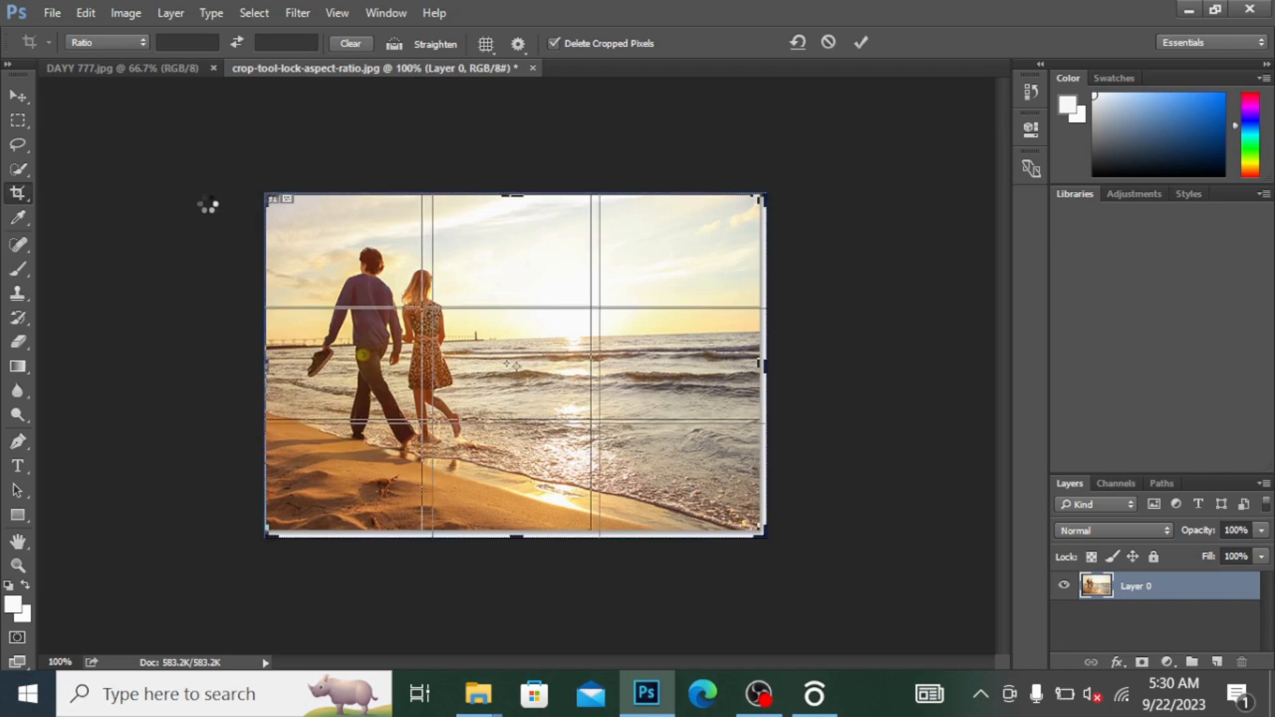
drag(765, 532, 755, 527)
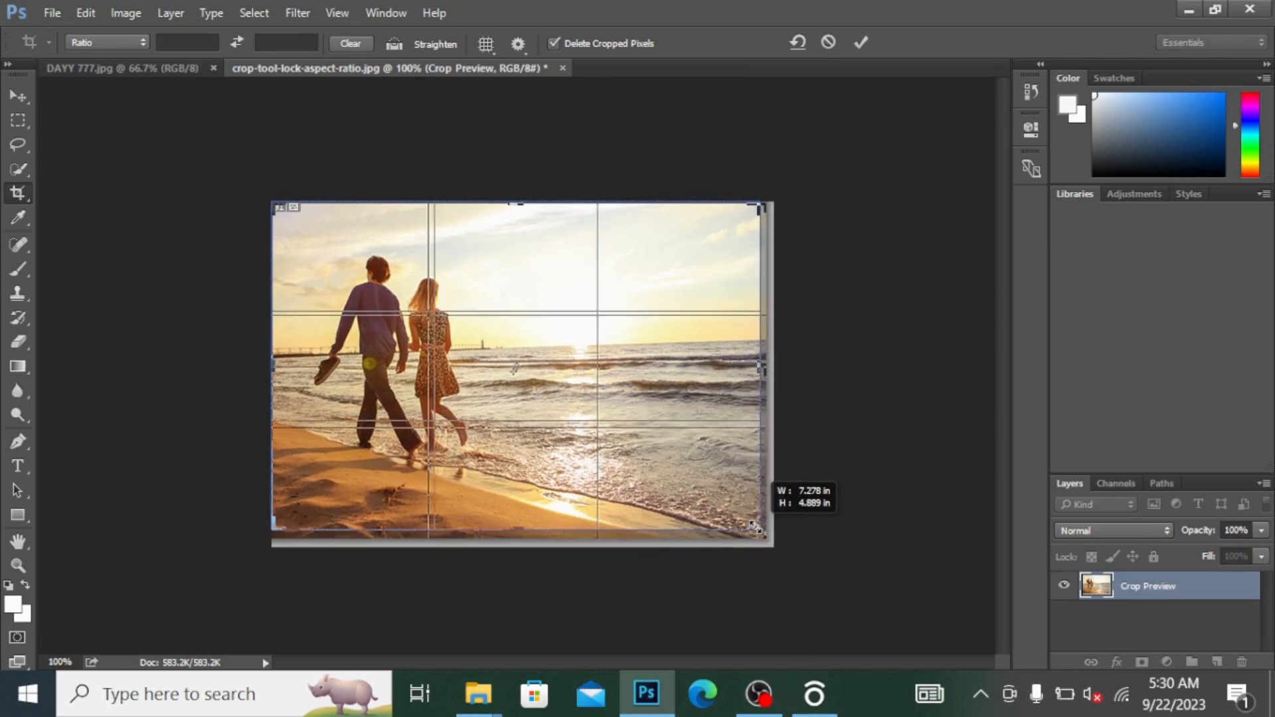
click(865, 44)
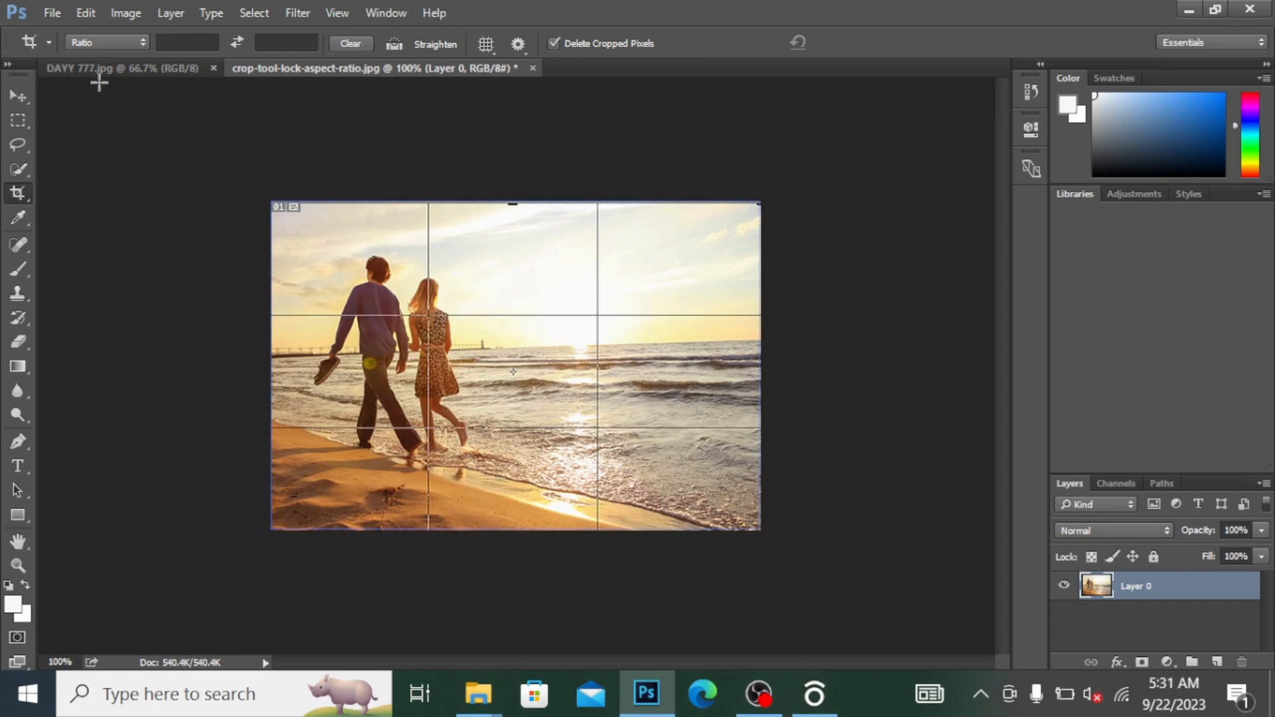
- Crop the beach photo to the 4 : 5 (8 : 10) ratio, with the walking couple framed inside the crop area
click(117, 44)
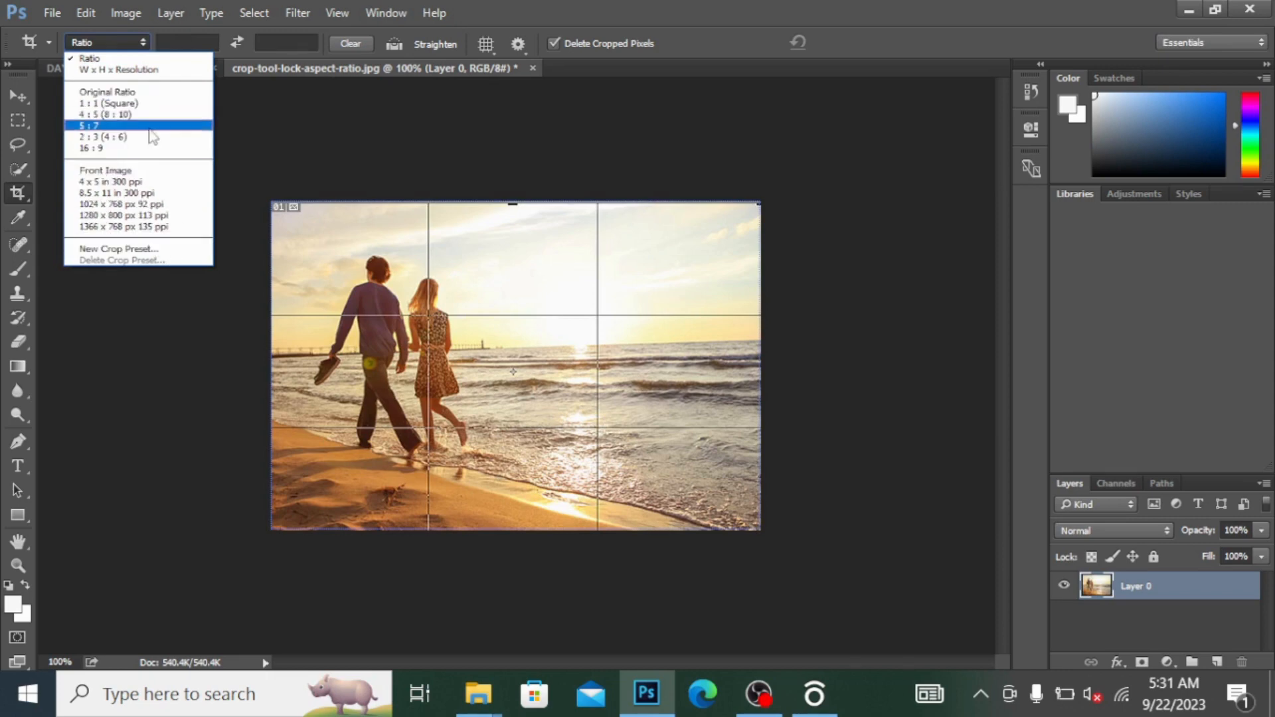
click(117, 117)
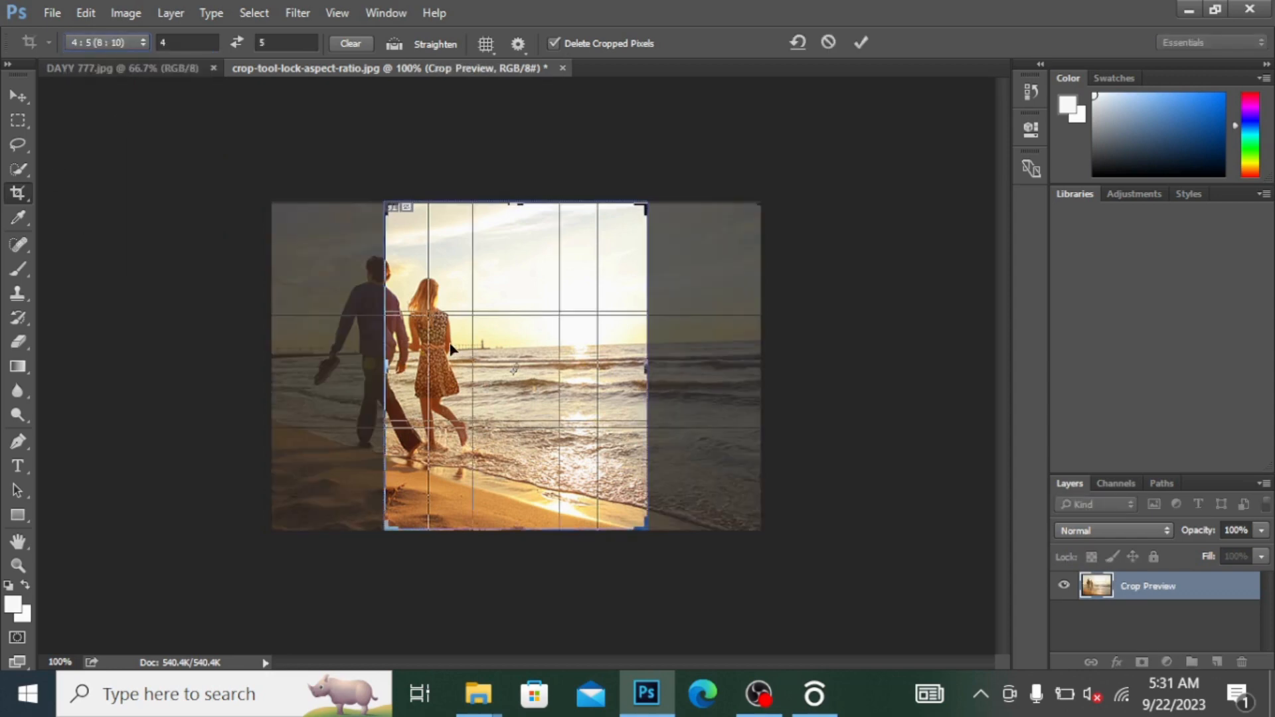
drag(532, 336, 606, 336)
drag(561, 297, 601, 303)
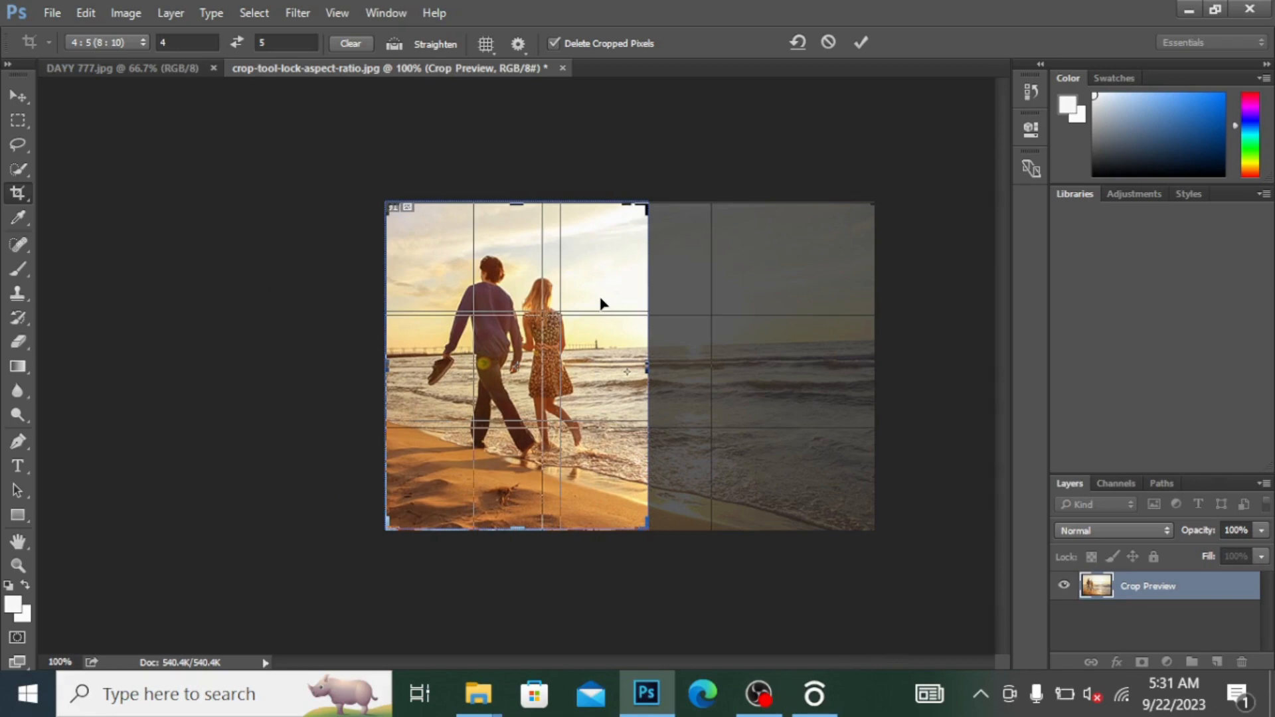
click(863, 43)
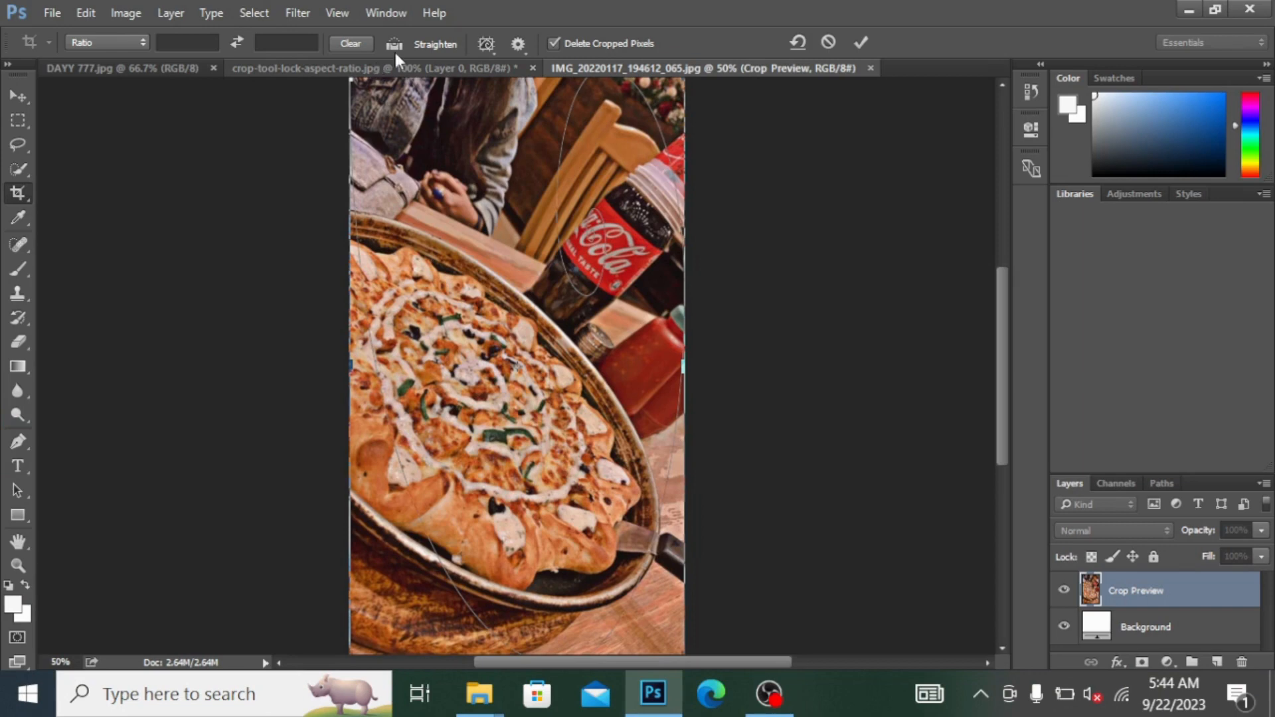
- Try the Rule of Thirds, Grid, Diagonal and Triangle crop overlays in turn on the pizza photo
click(486, 43)
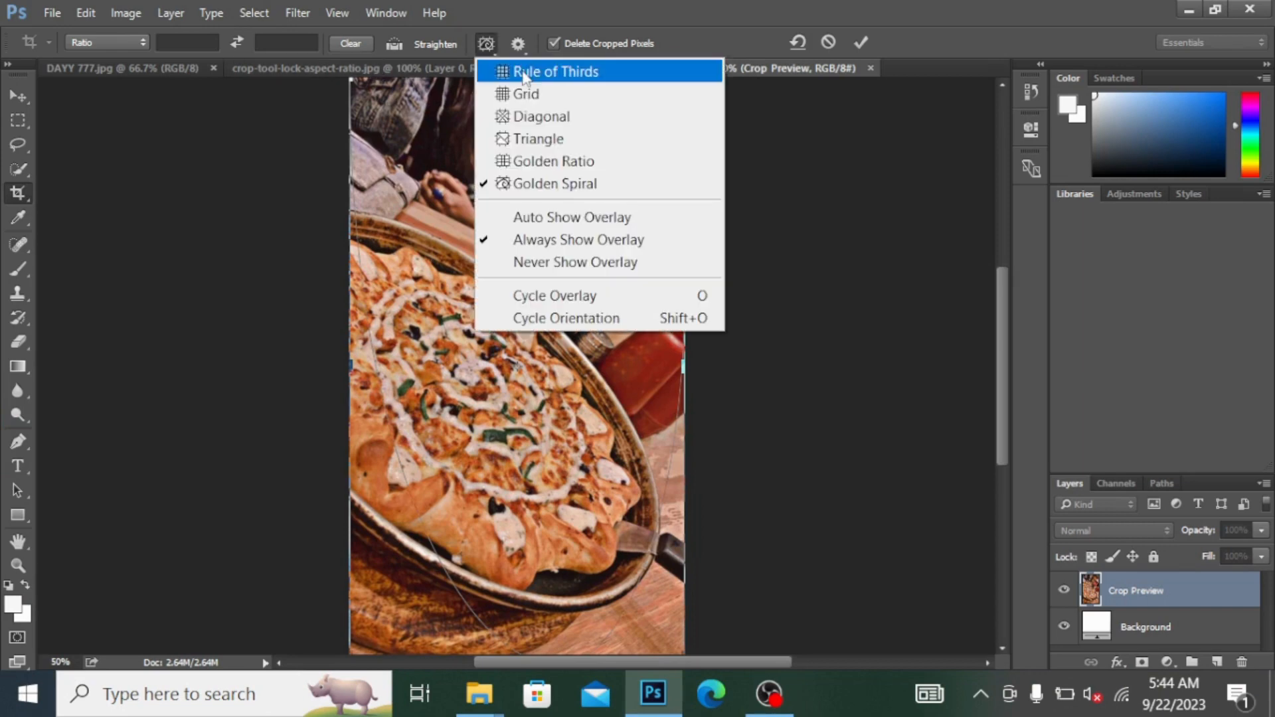
click(525, 72)
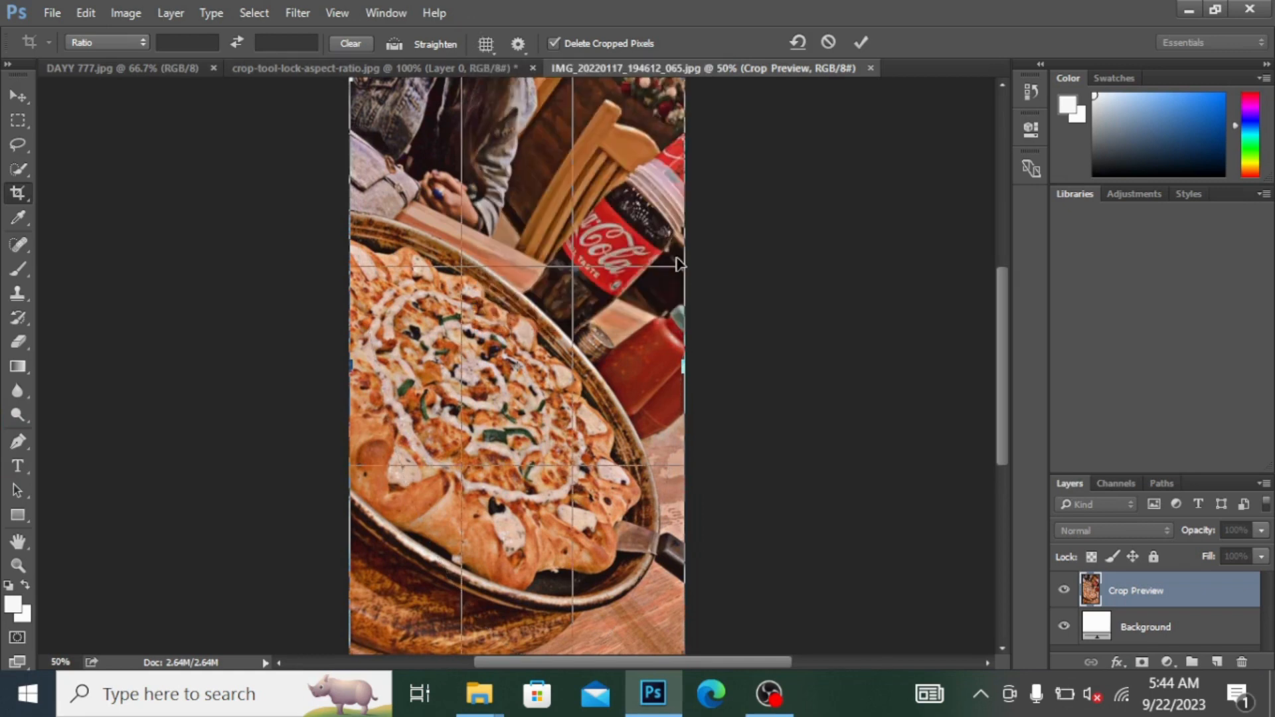
click(478, 52)
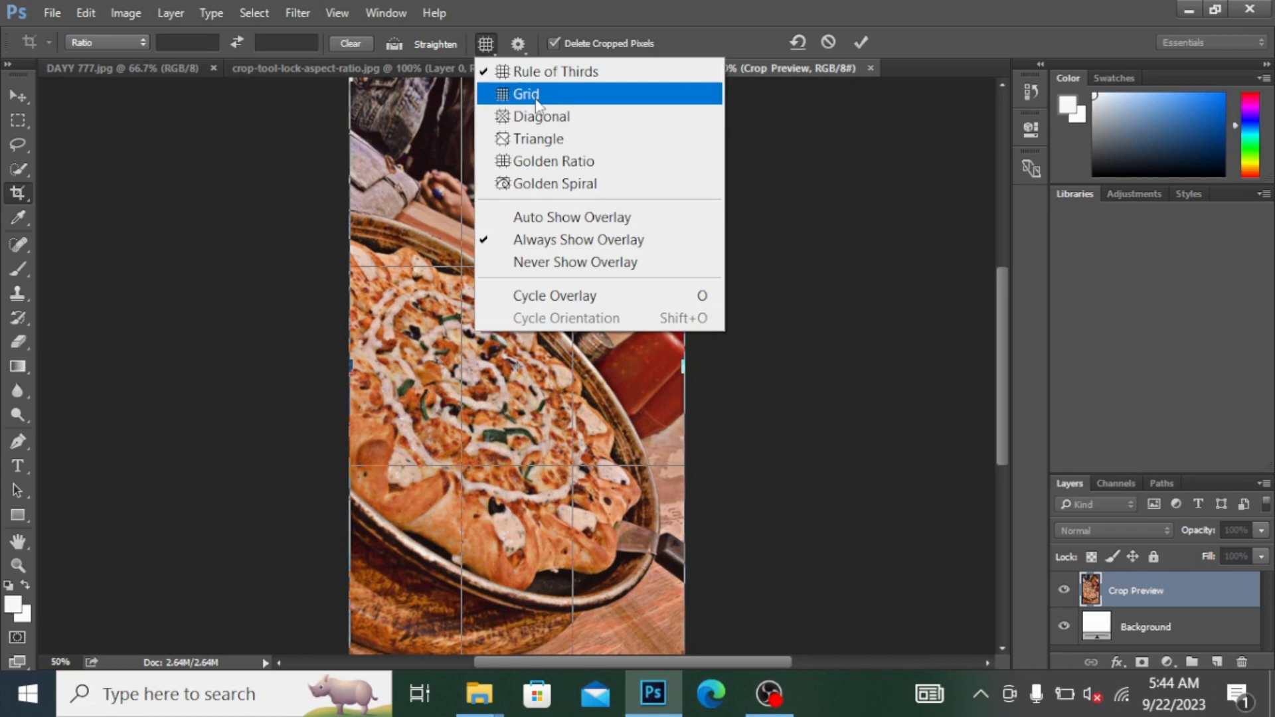
click(536, 95)
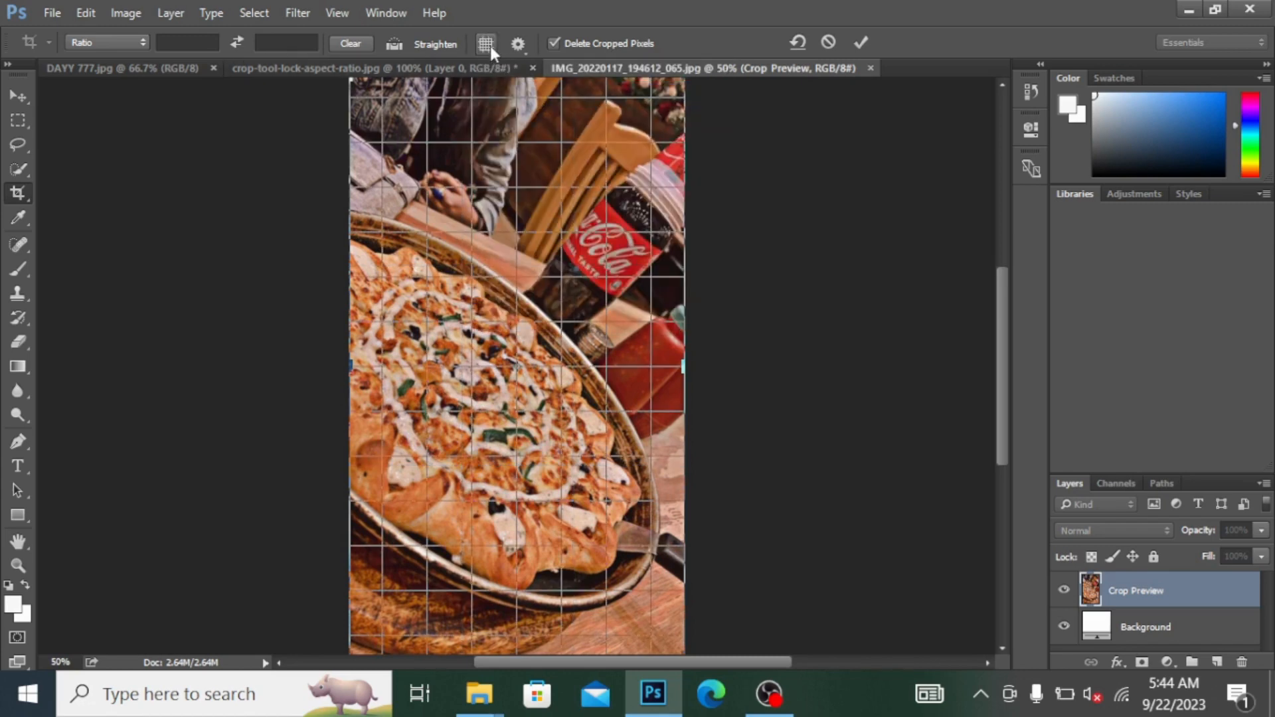
click(490, 45)
click(525, 118)
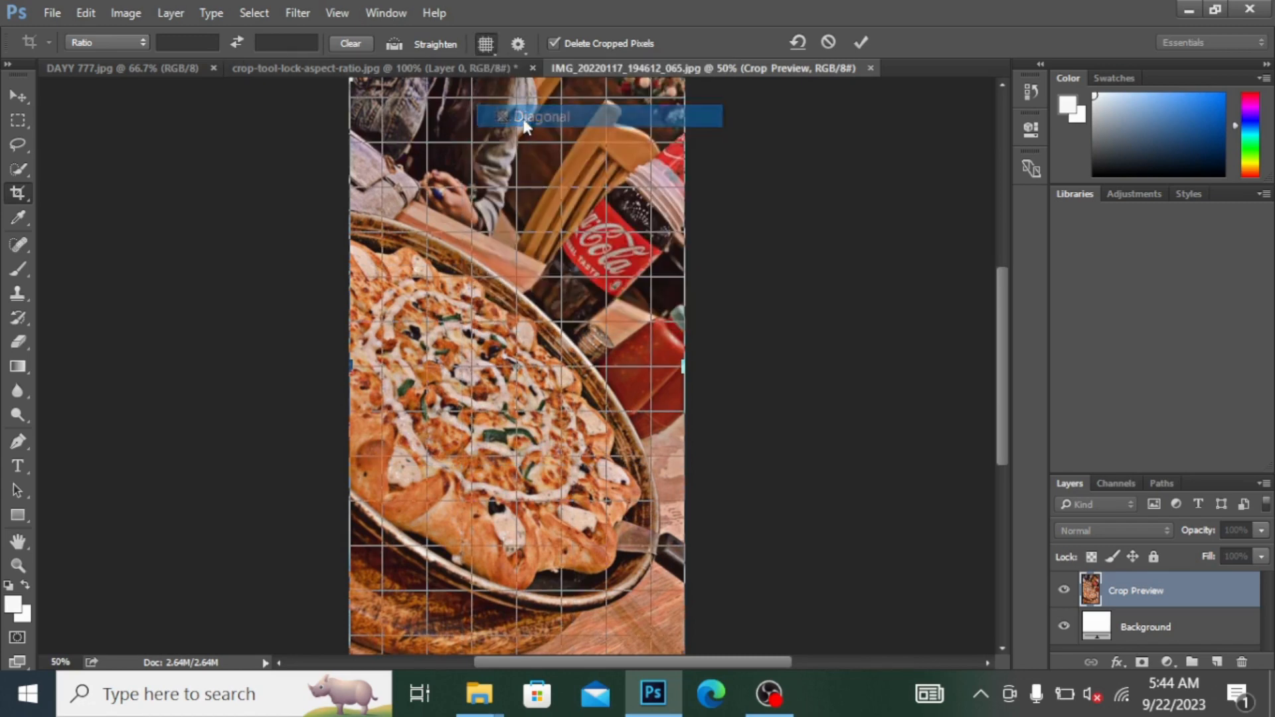
click(485, 43)
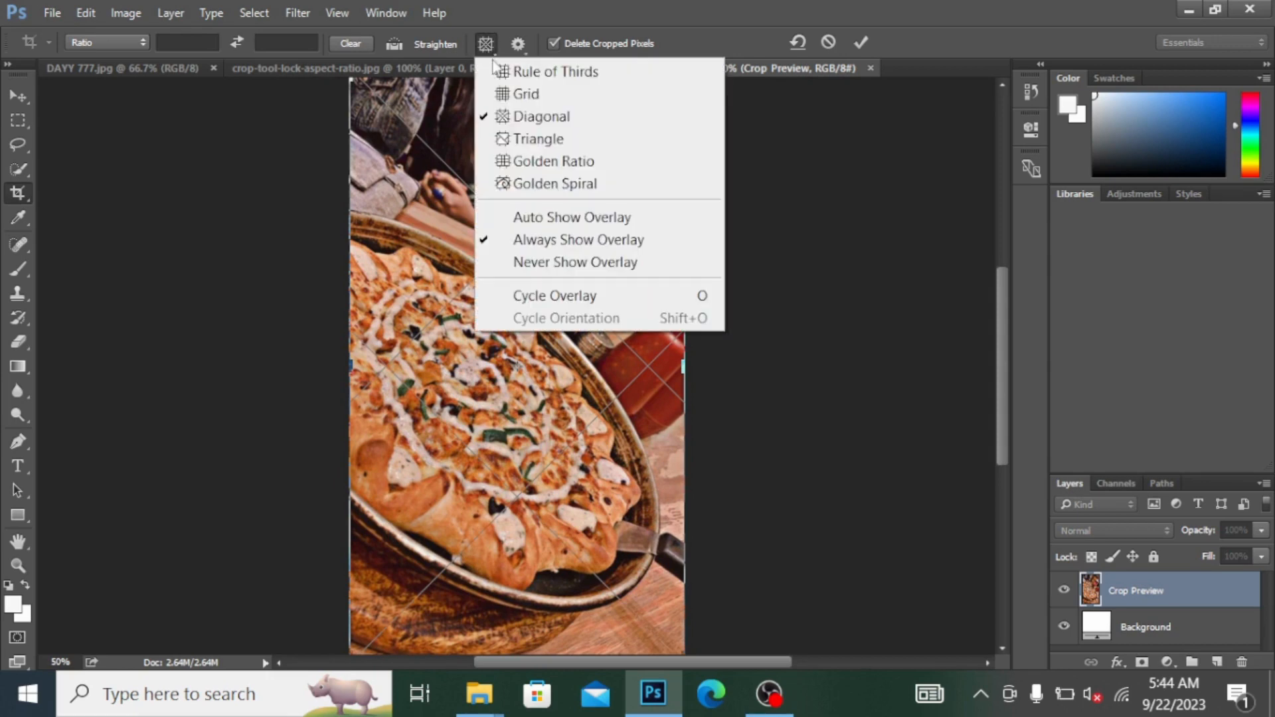
click(528, 139)
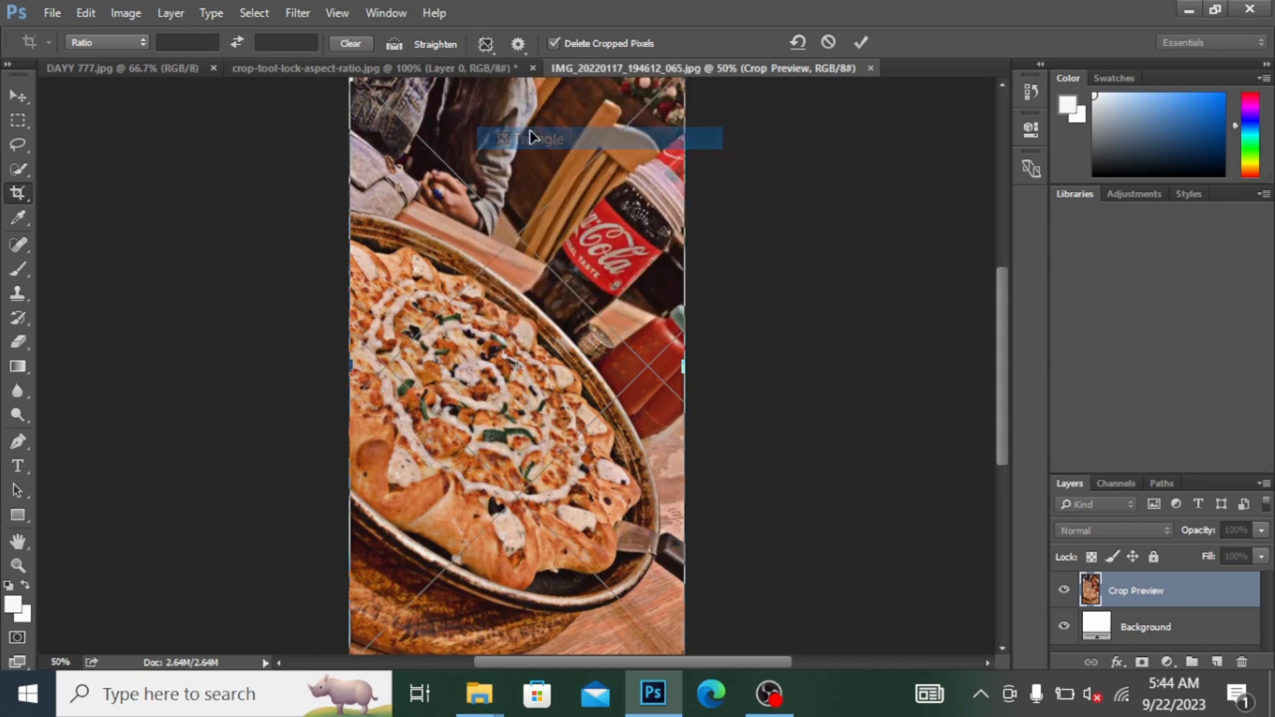
- Set the pizza photo's crop overlay to Golden Spiral, cycle the spiral's orientation once and commit the crop
click(487, 45)
click(537, 185)
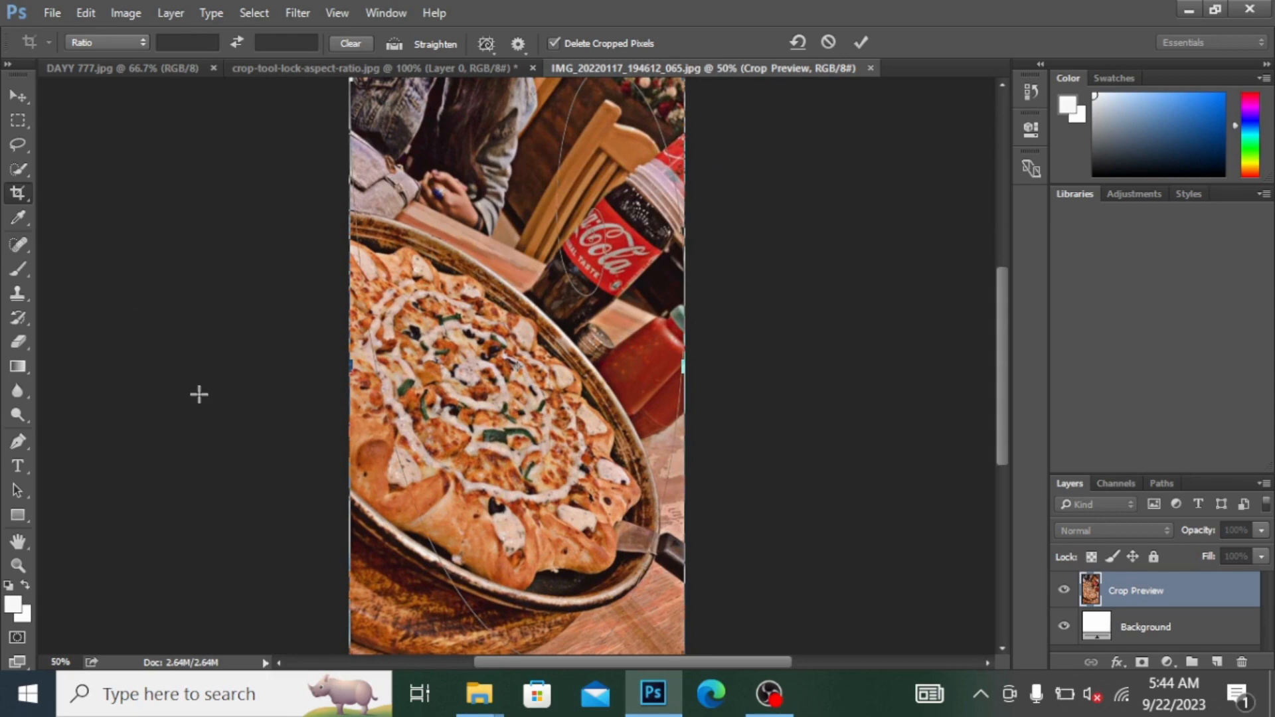
key(shift+o)
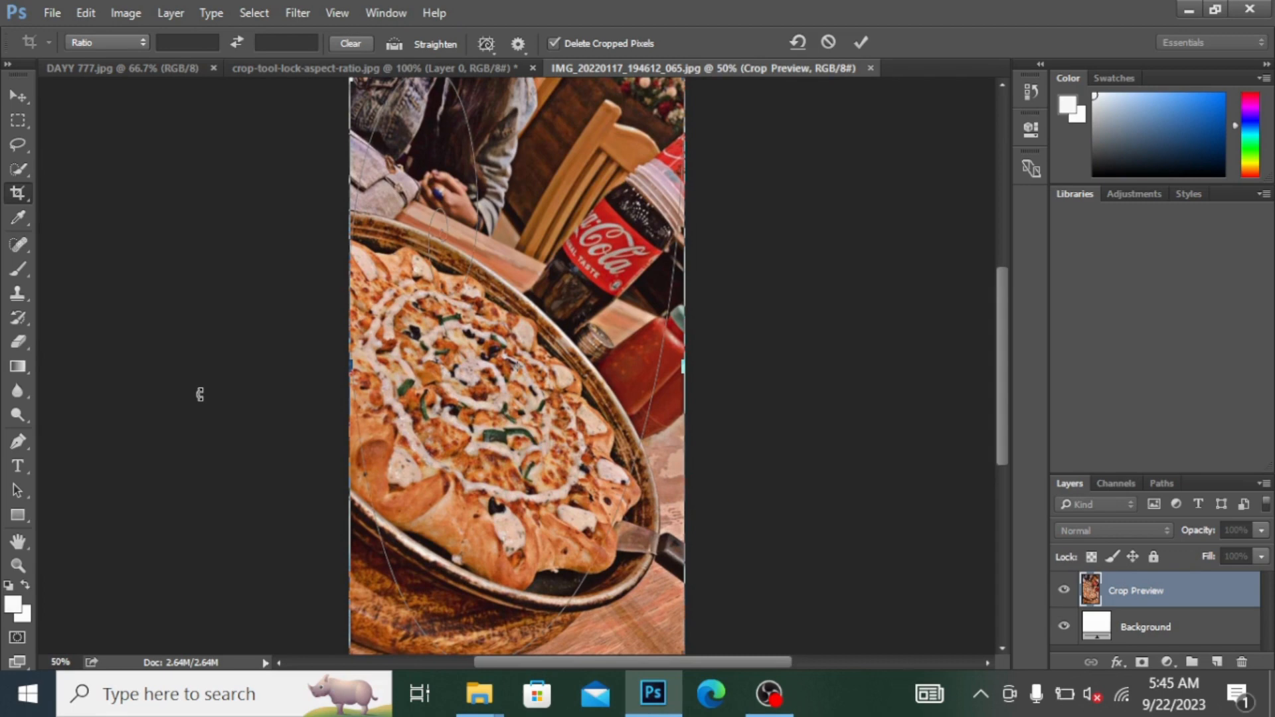
key(Return)
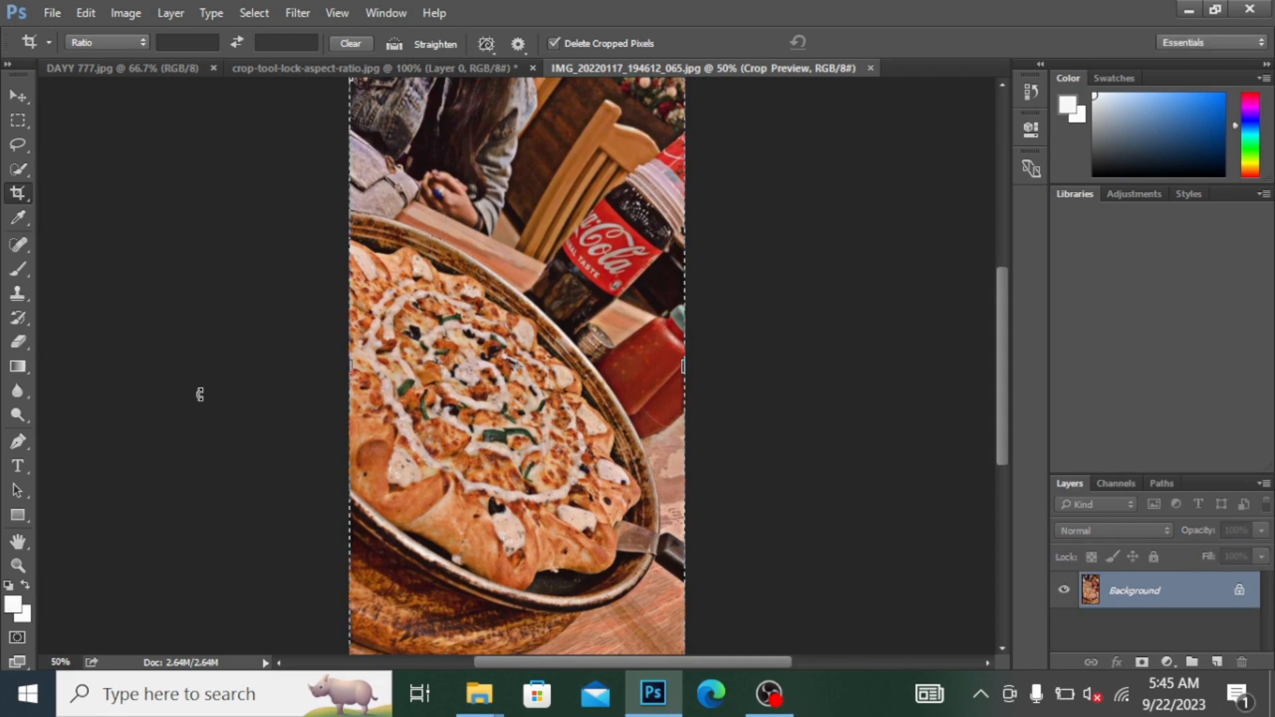